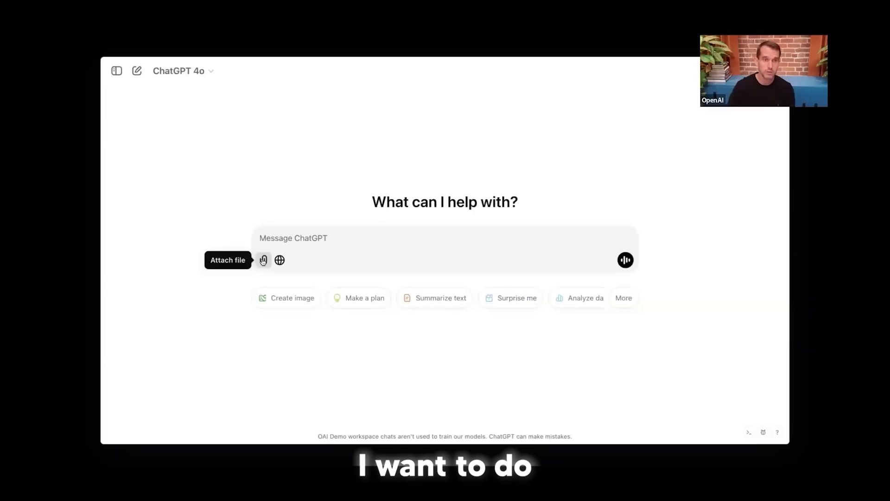
# - Attach Ticket_Registration.csv from Google Drive using the paperclip menu
pyautogui.click(262, 260)
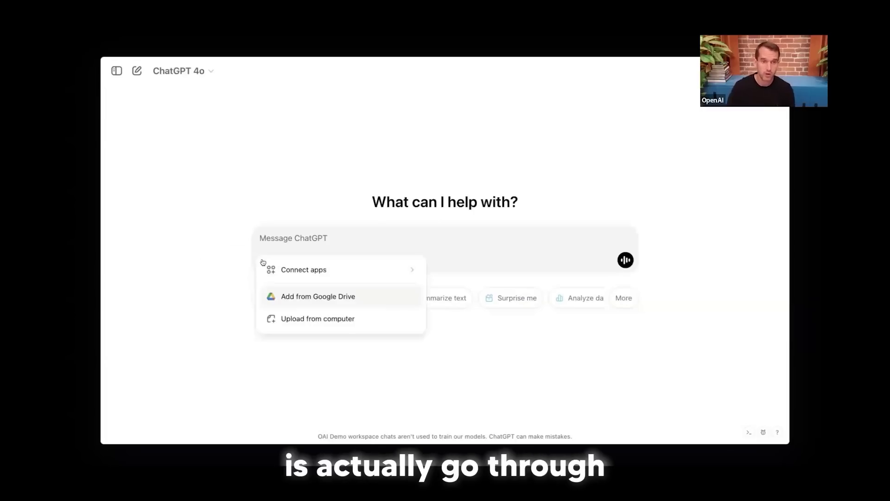
pyautogui.click(305, 297)
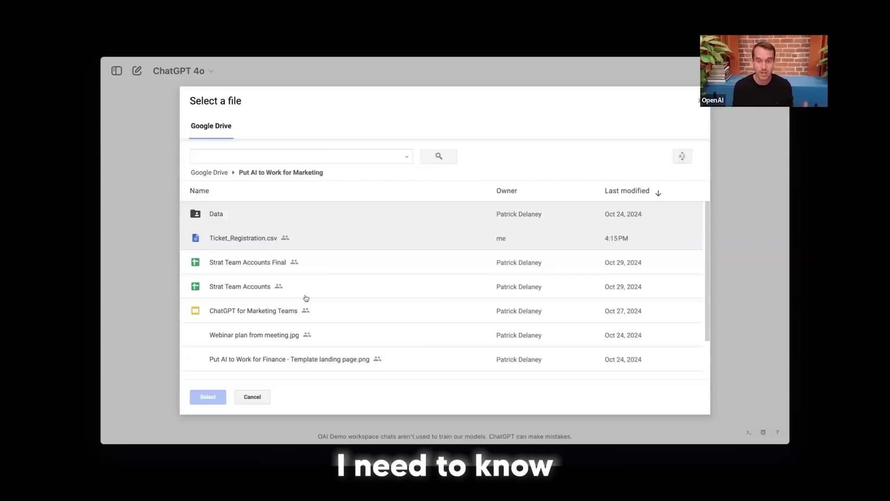
pyautogui.click(238, 243)
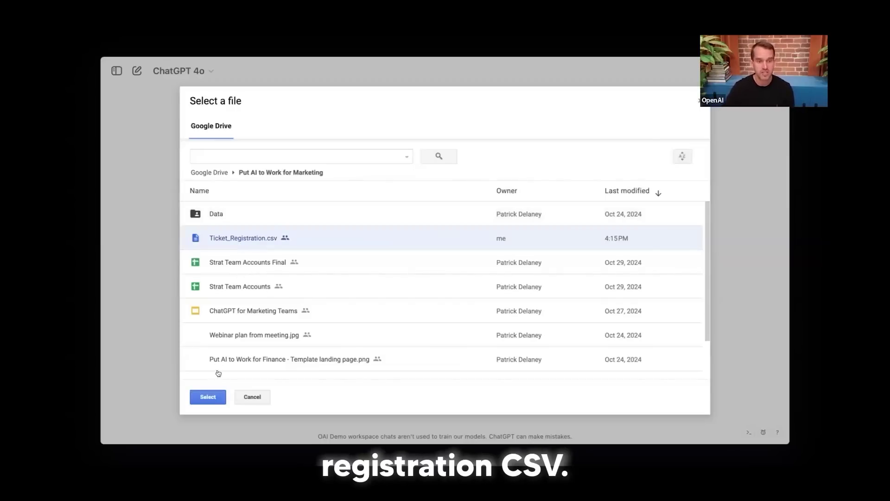
pyautogui.click(208, 398)
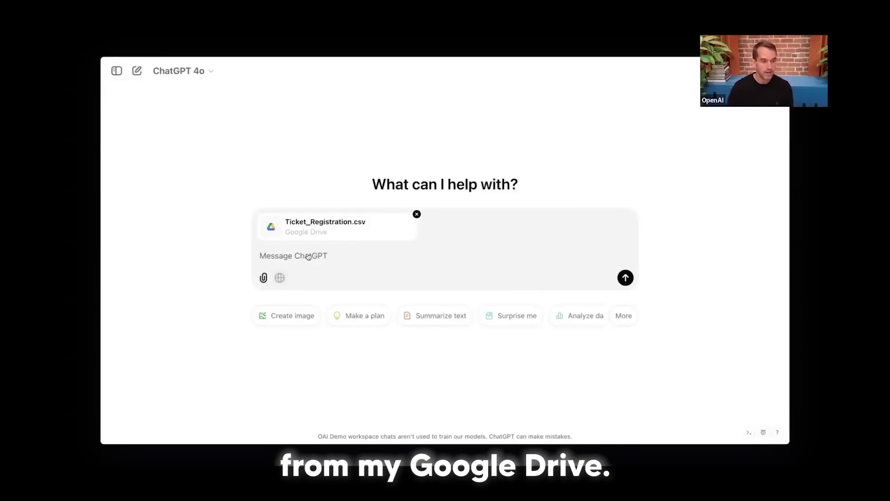
# - Ask for the top 10 attendee job titles in the CSV, excluding no-title and no-response entries
pyautogui.write('Tell me the top 10 most frequent job titles of the attendees registered for the webinar. Please ignore "no title", "no response", and just list the titles, not the number of registrants.')
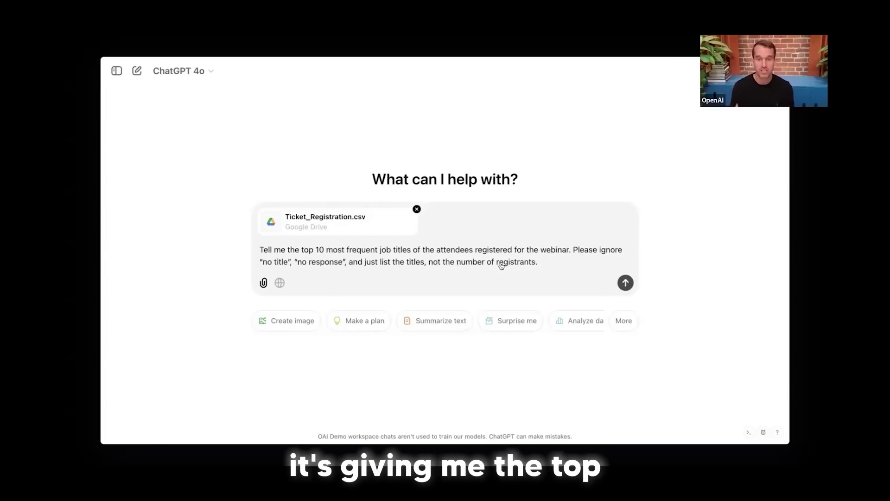
pyautogui.press('Return')
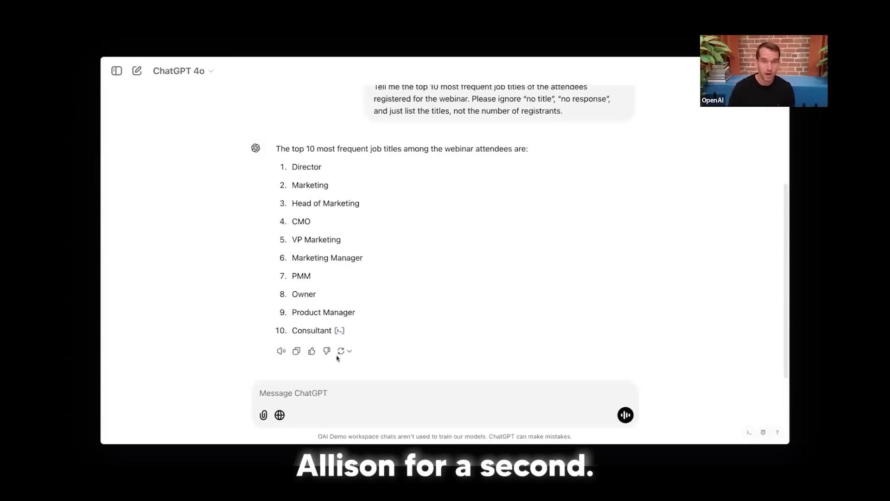
pyautogui.click(341, 332)
pyautogui.hscroll(3, 495, 257)
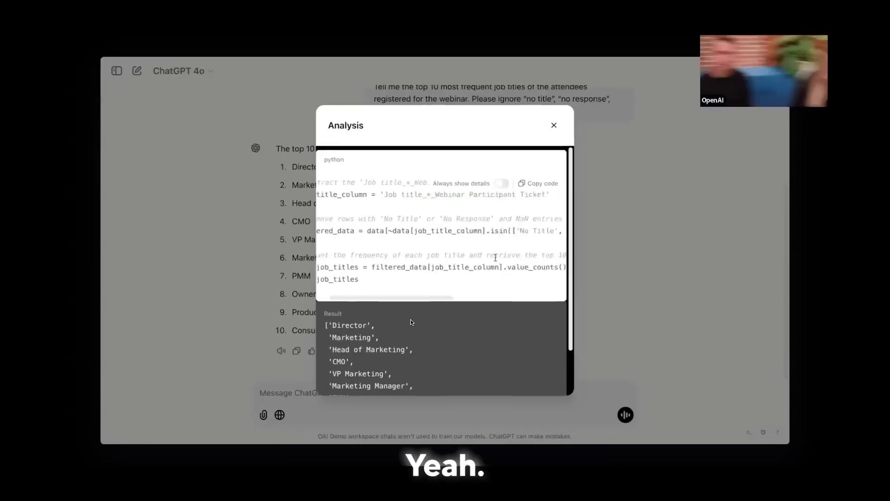
pyautogui.hscroll(-2, 411, 322)
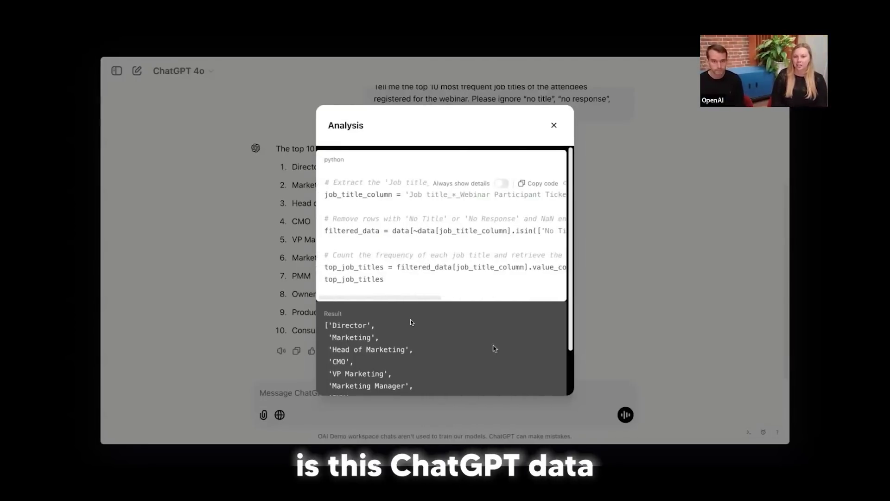
pyautogui.scroll(-2, 410, 322)
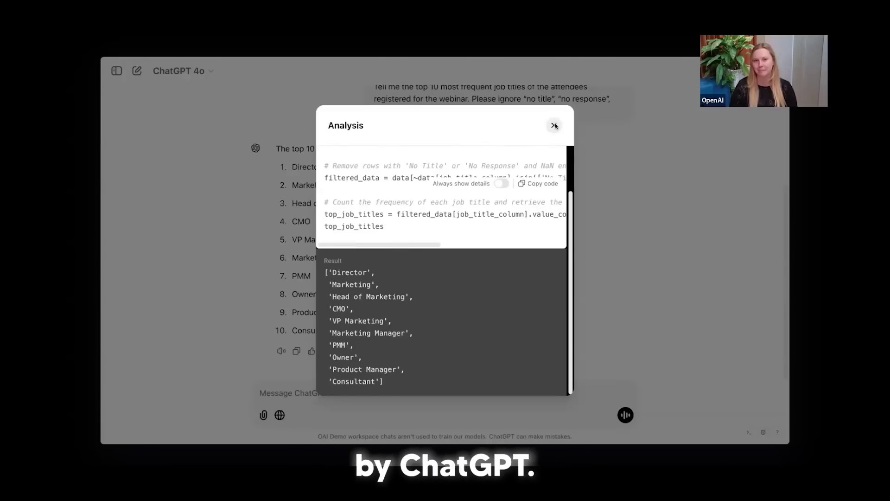
pyautogui.click(554, 125)
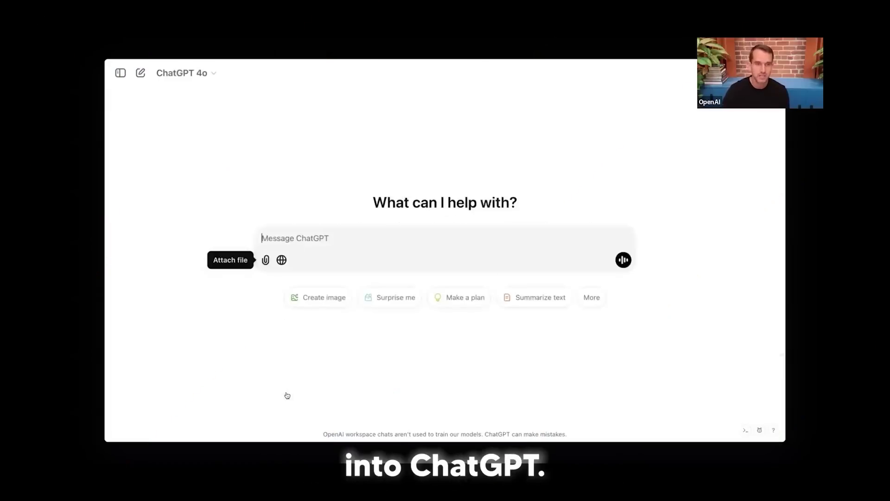
# - Attach Marketing Use cases - No PII.xlsx and request a bar chart of use case type counts
pyautogui.click(265, 261)
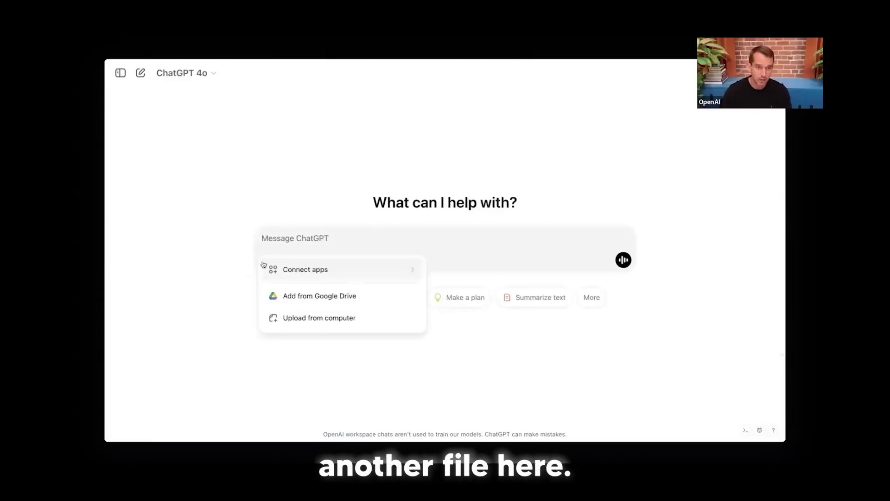
pyautogui.click(322, 297)
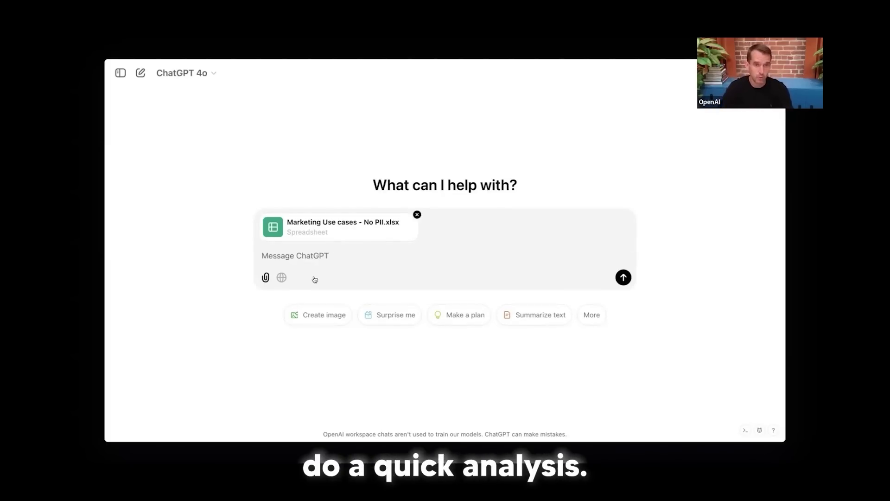
pyautogui.write('Can you visualize the count of different case types based on the use case types column? Please add all mentions of a use case type together.')
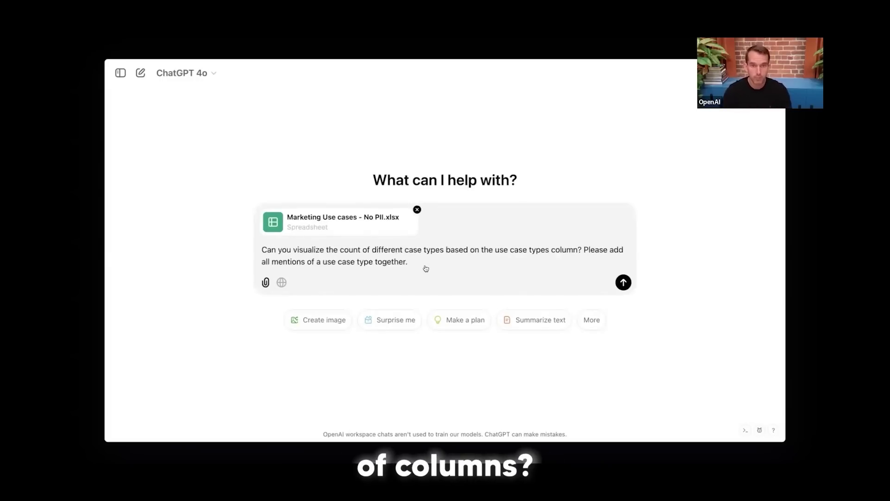
pyautogui.press('Return')
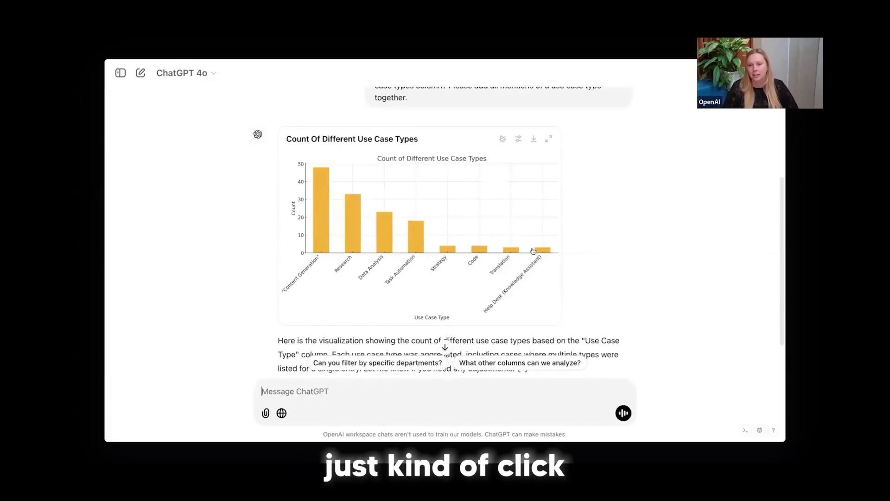
# - Switch the use case chart to interactive and colour its bars pink (F857C1)
pyautogui.click(504, 139)
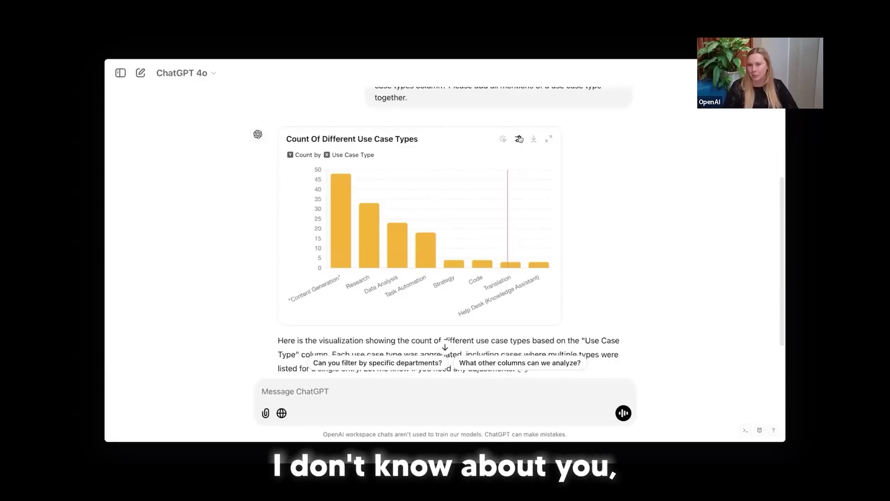
pyautogui.click(518, 138)
pyautogui.click(598, 175)
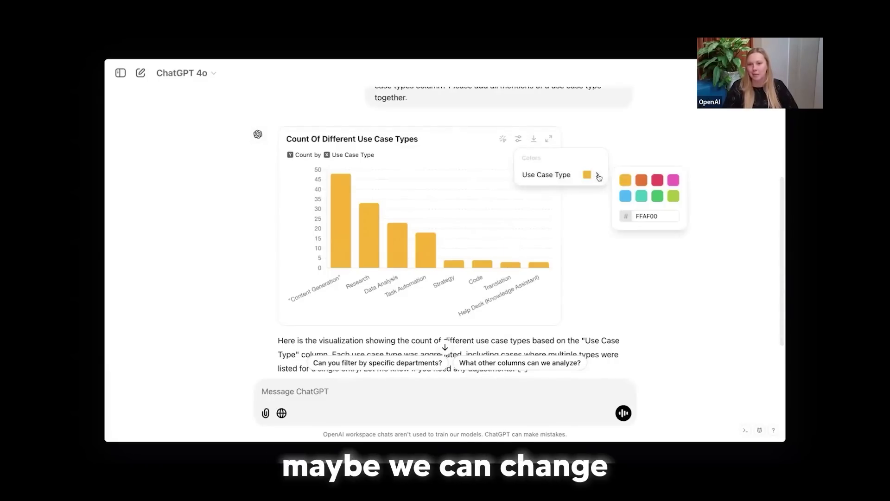
pyautogui.click(672, 183)
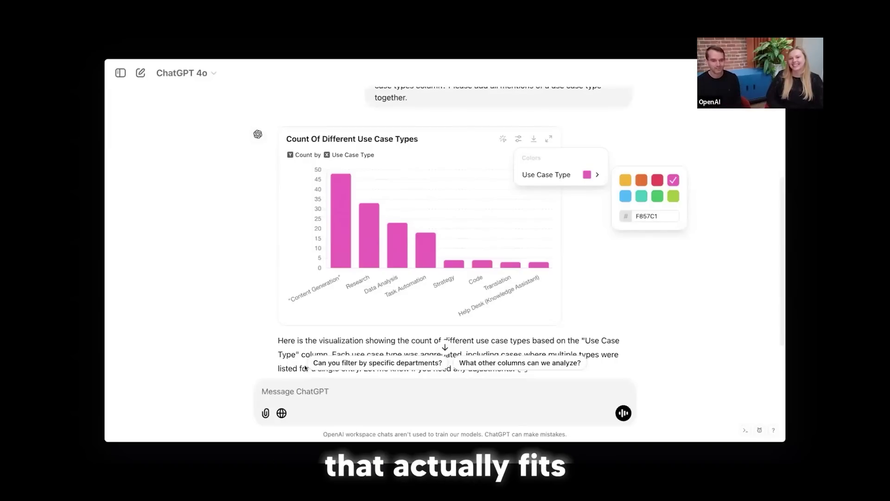
# - Attach a colour-scheme image and ask ChatGPT to restyle the chart colours to match it
pyautogui.click(301, 390)
pyautogui.scroll(-2, 301, 391)
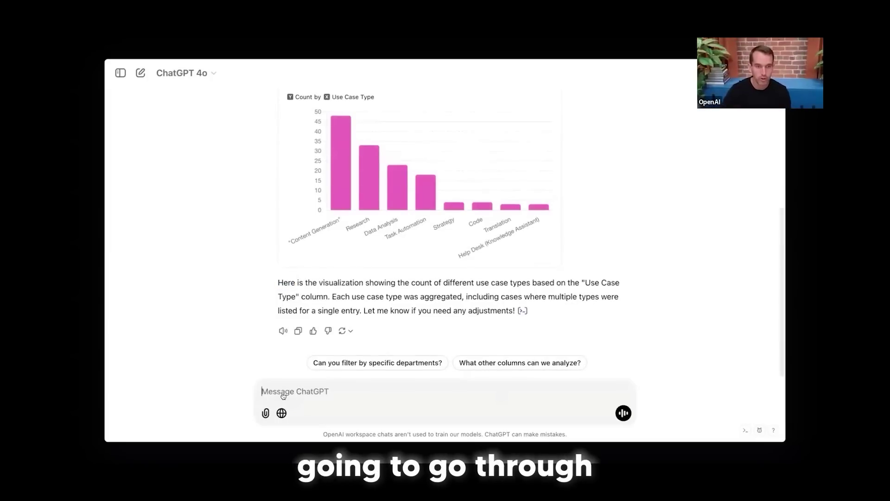
pyautogui.click(265, 412)
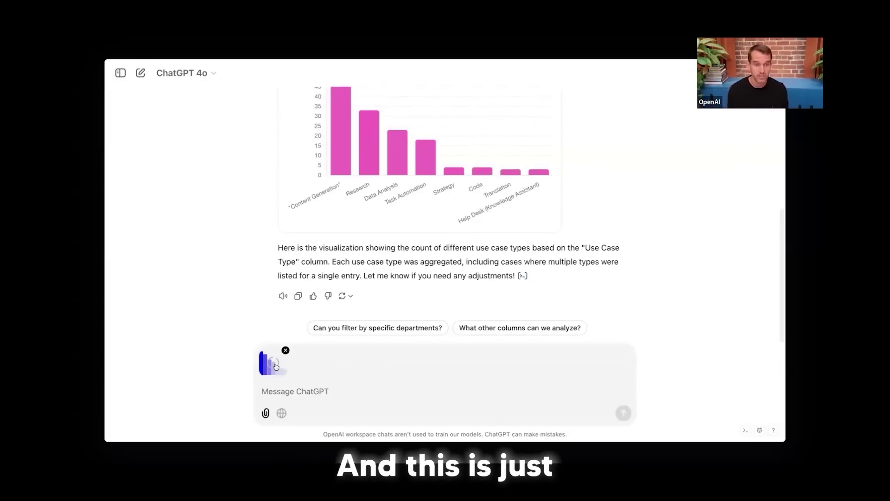
pyautogui.write('Can you change the colors in the visualization to follow the color scheme in this image? Then create a PNG download for me.')
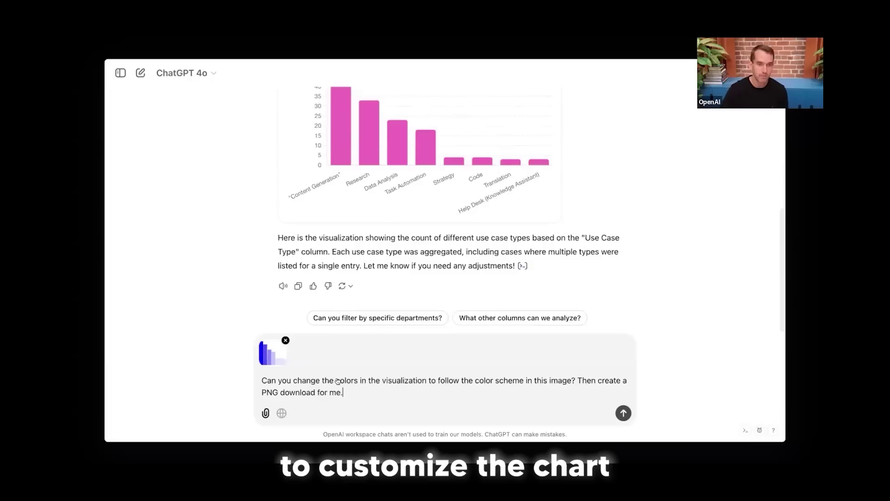
pyautogui.press('Return')
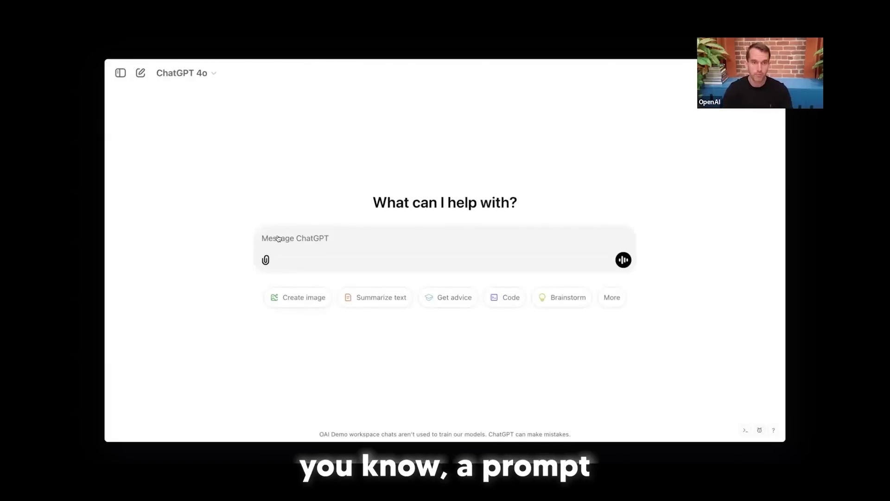
# - Send the prompt for a 16:9 macro advertisement photo of a vintage laptop on light gray
pyautogui.write('I am creating an advertisement for my OpenAI marketing webinar. I want you to create a visually appealing full-bleed 16:9 widescreen, 35mm macro photographs of vintage retro toys or objects. Generate a laptop set against a light gray background, featuring soft shadows and capturing the essence of the subject. The goal is to offer a digital macro photography experience.')
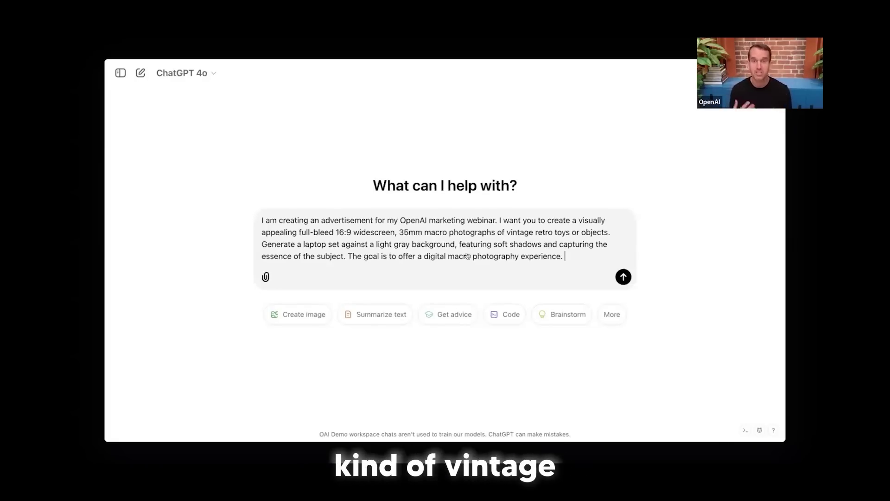
pyautogui.click(623, 276)
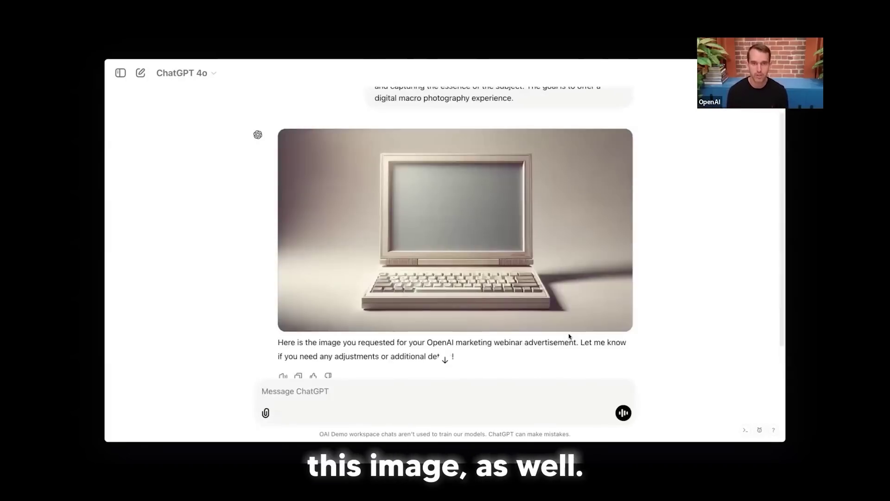
# - Open the generated retro laptop image in the full-size image editor
pyautogui.scroll(1, 569, 337)
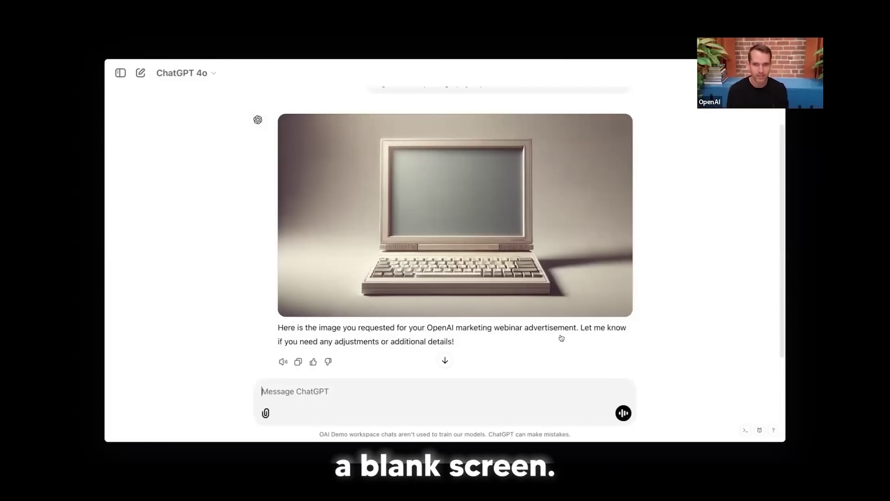
pyautogui.click(561, 311)
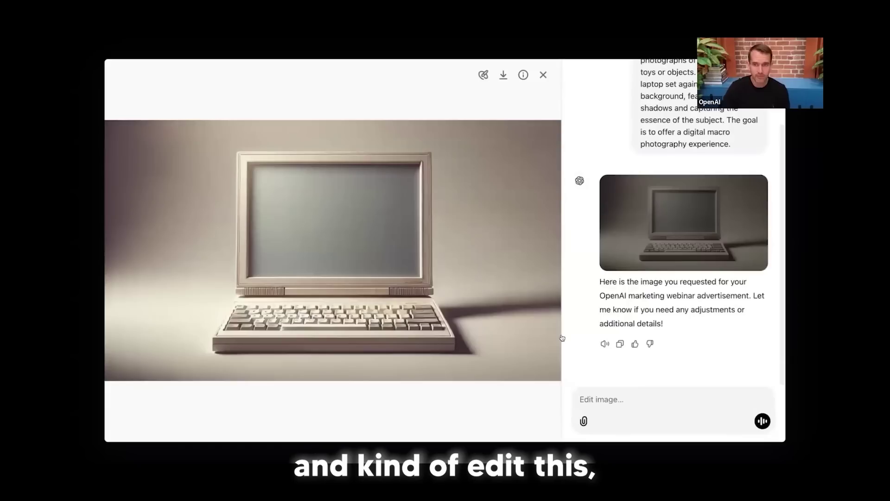
# - Mark the laptop's blank screen and request 'Can you add a chart here?'
pyautogui.click(485, 74)
pyautogui.moveTo(265, 168)
pyautogui.mouseDown()
pyautogui.moveTo(269, 246)
pyautogui.moveTo(292, 263)
pyautogui.moveTo(404, 218)
pyautogui.moveTo(324, 167)
pyautogui.moveTo(317, 221)
pyautogui.moveTo(352, 231)
pyautogui.moveTo(402, 171)
pyautogui.mouseUp()
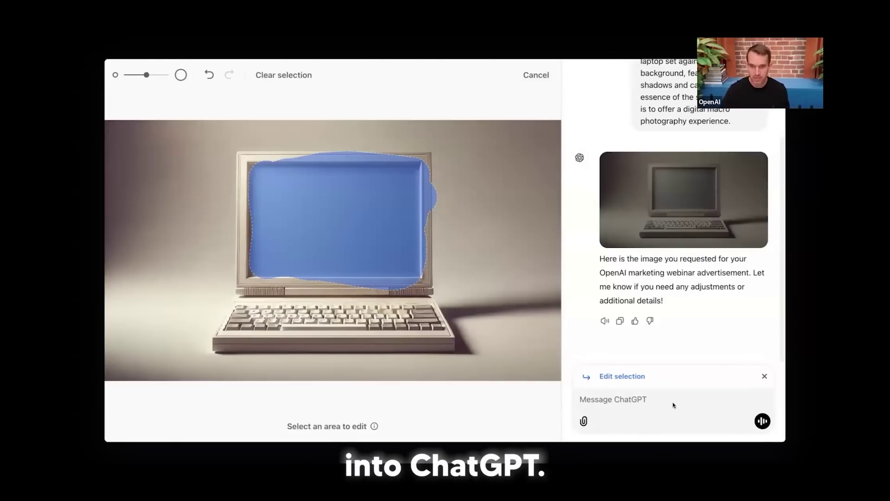
pyautogui.write('Can you add a chart here?')
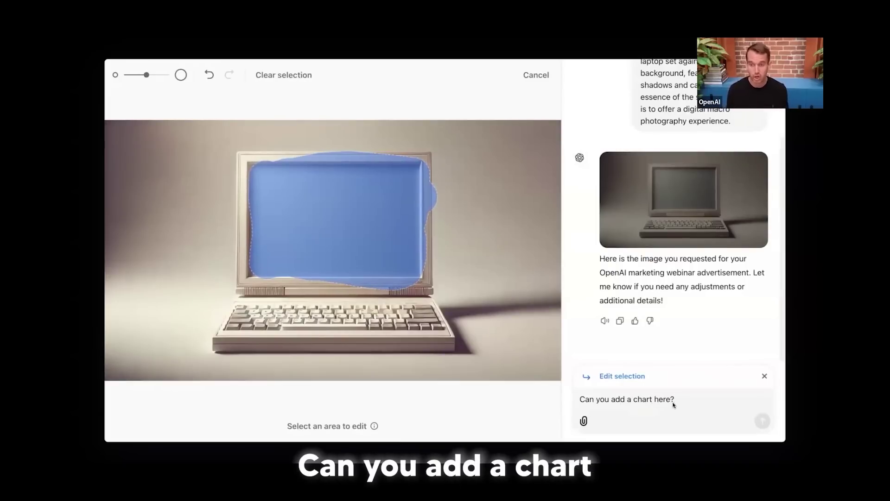
pyautogui.press('Return')
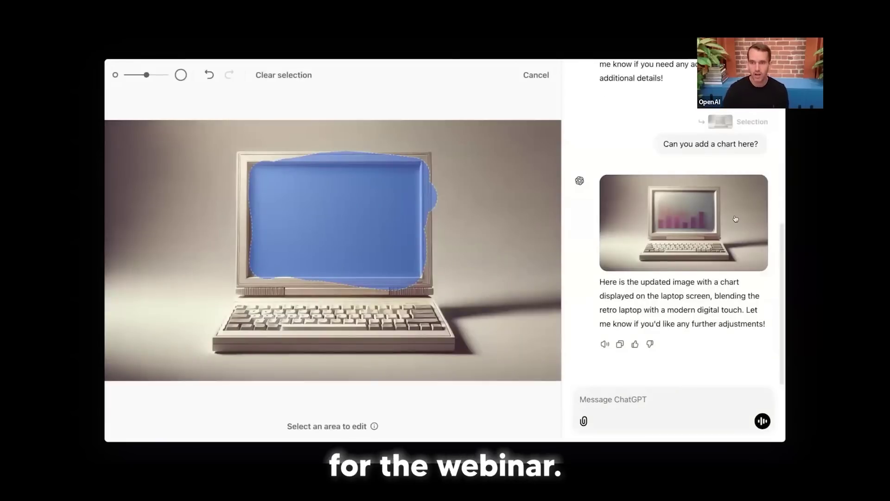
# - View the updated laptop image with the pink bar chart at full size
pyautogui.click(735, 219)
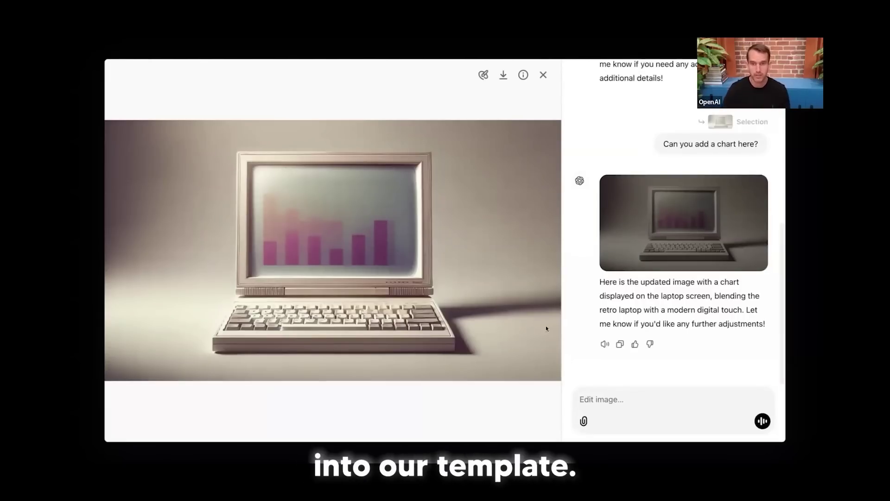
# - In a new canvas chat, upload the webpage screenshot and request HTML code for it
pyautogui.hotkey('ctrl', 'shift', 'o')
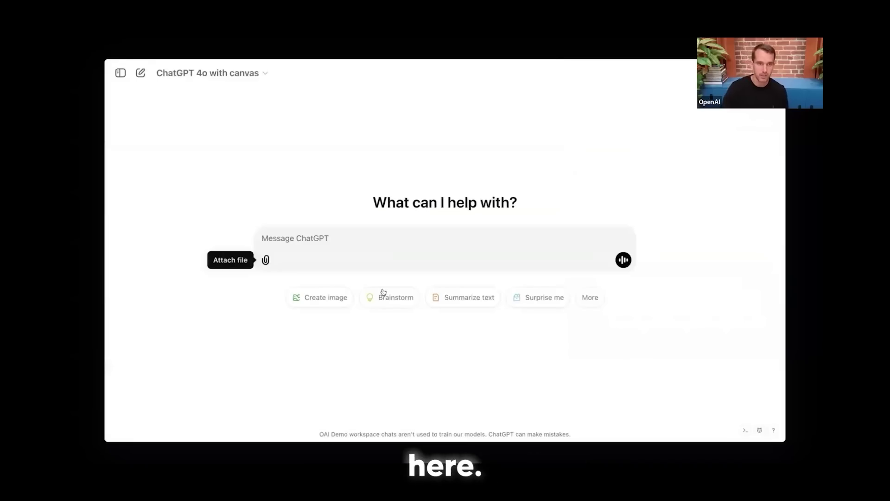
pyautogui.click(265, 260)
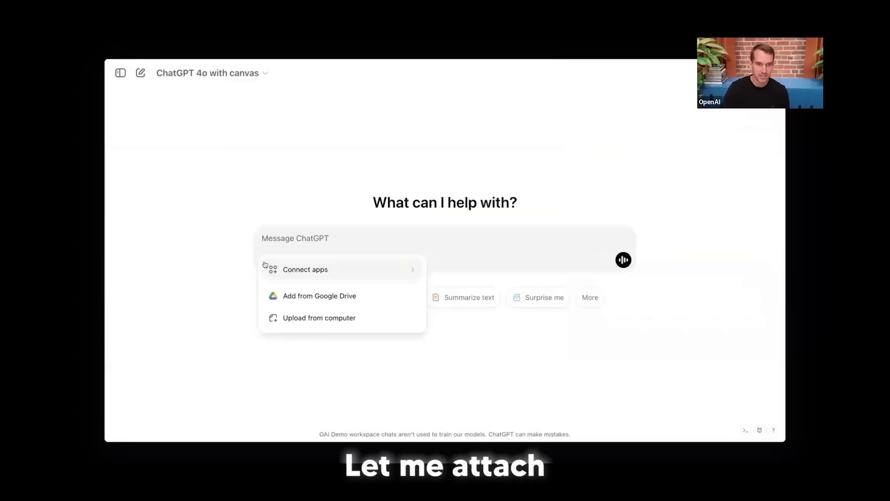
pyautogui.click(307, 320)
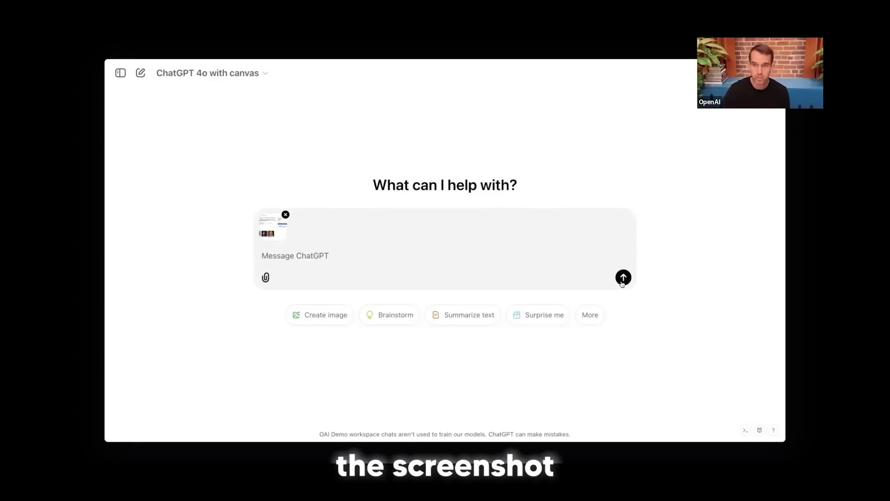
pyautogui.write('Can you make this image into HTML so I can turn this into a website?')
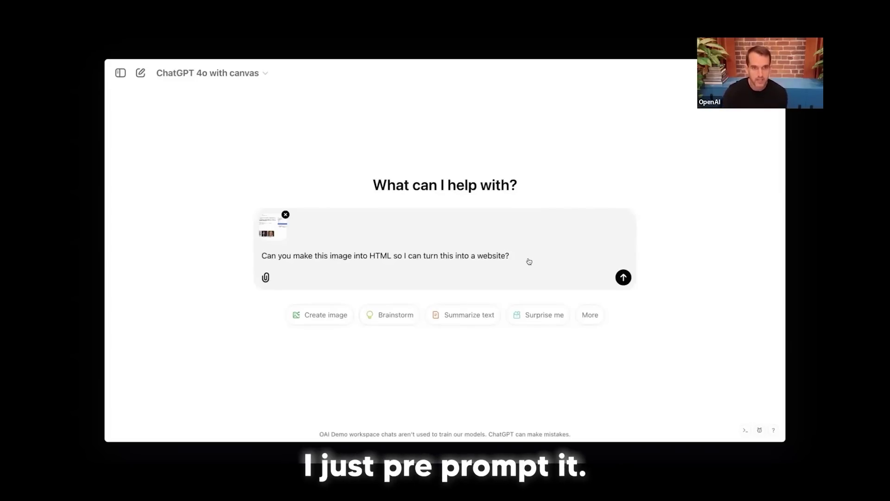
pyautogui.click(626, 277)
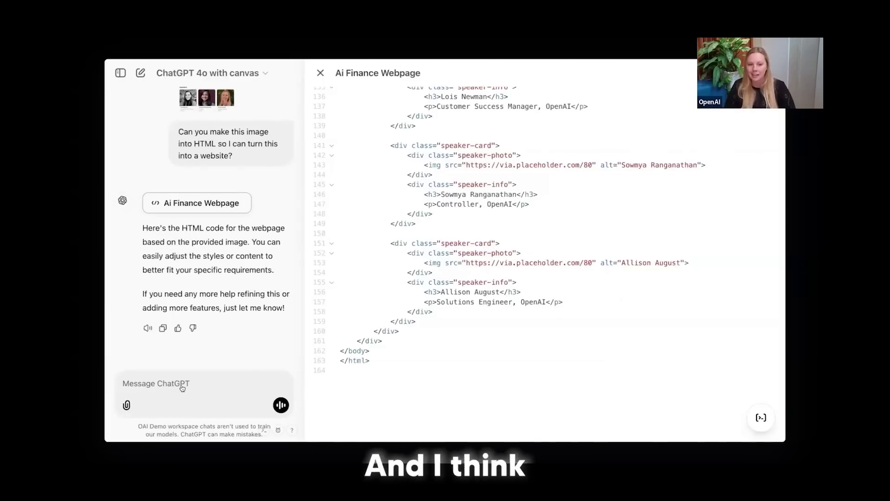
# - Request inline customization comments on the HTML, then change 'Finance' to 'Marketing' in the main heading
pyautogui.write('Can you provide comments in line on the sections where I need to customize?')
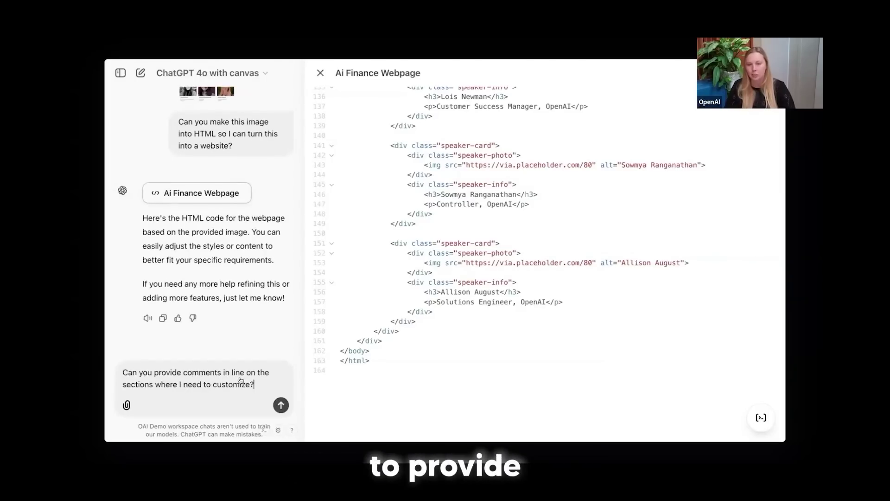
pyautogui.click(281, 406)
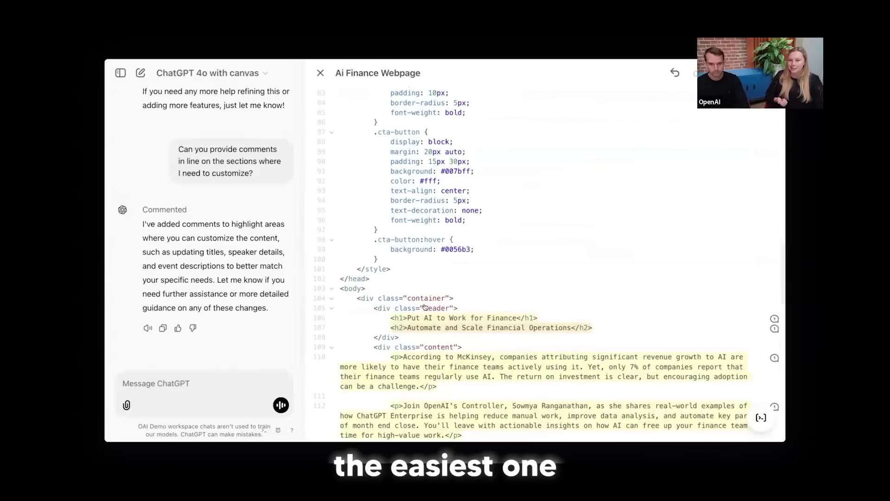
pyautogui.click(481, 320)
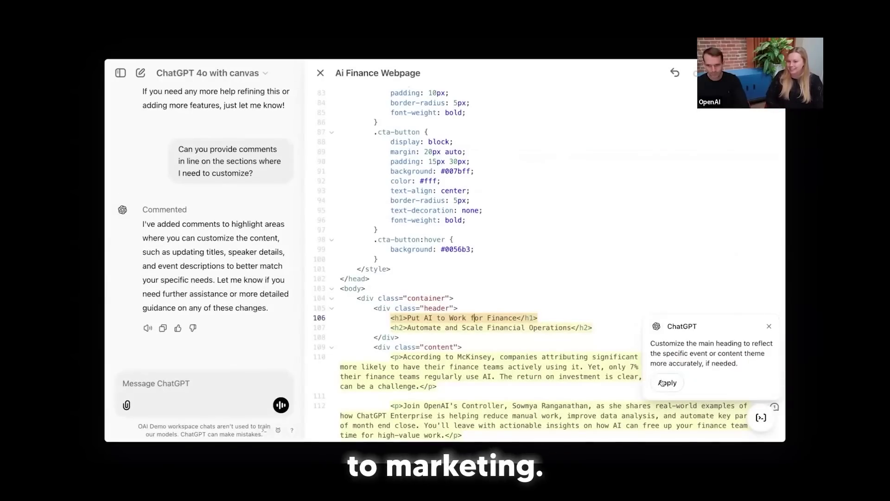
pyautogui.doubleClick(494, 319)
pyautogui.write('Marketing')
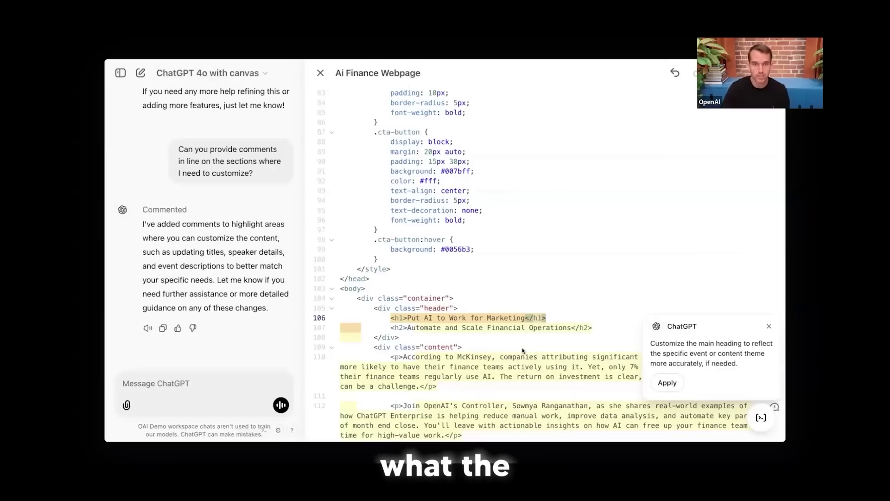
pyautogui.click(523, 351)
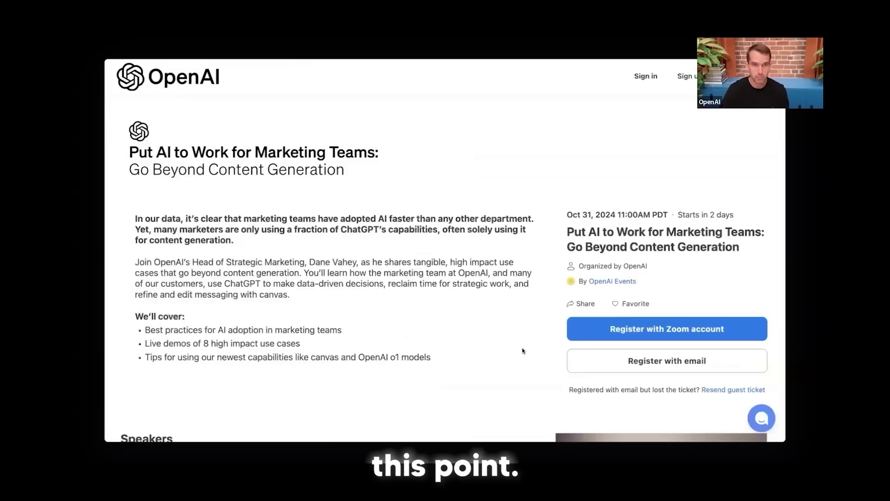
# - Scroll down through the rendered OpenAI event webpage to review it
pyautogui.scroll(-2, 522, 350)
pyautogui.scroll(-5, 522, 351)
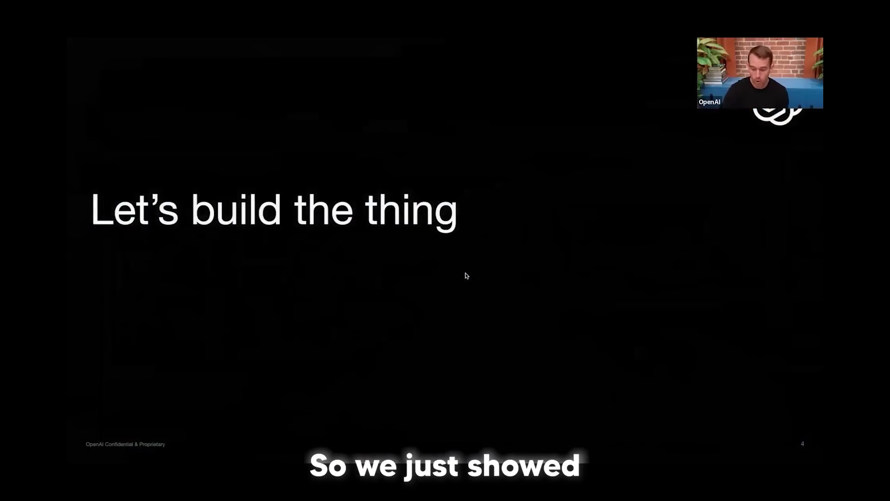
# - Advance the deck to slide 5, 'ChatGPT for marketing'
pyautogui.press('Right')
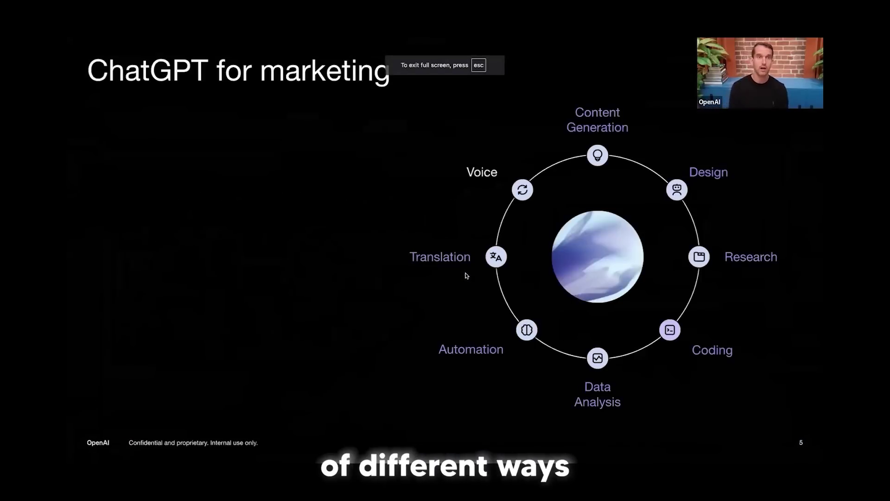